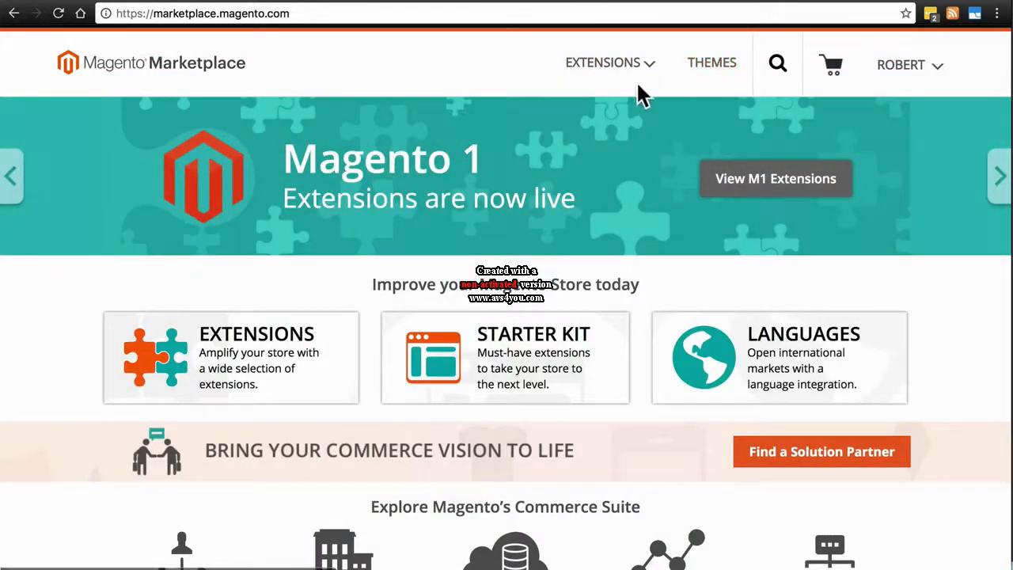
Open the Content & Customizations category of marketplace extensions
{"action": "mouse_move", "coordinate": [616, 66]}
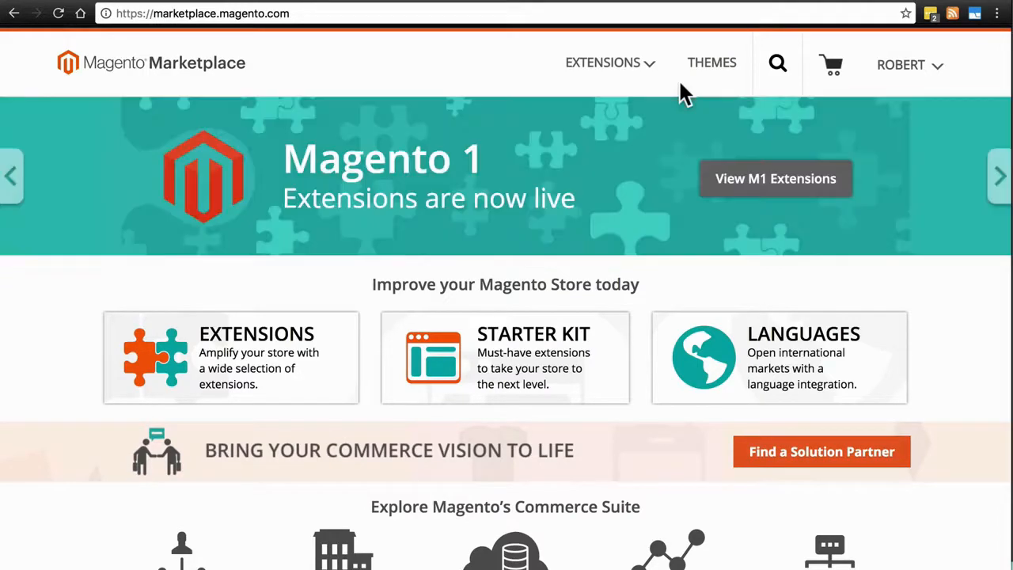
{"action": "left_click", "coordinate": [610, 67]}
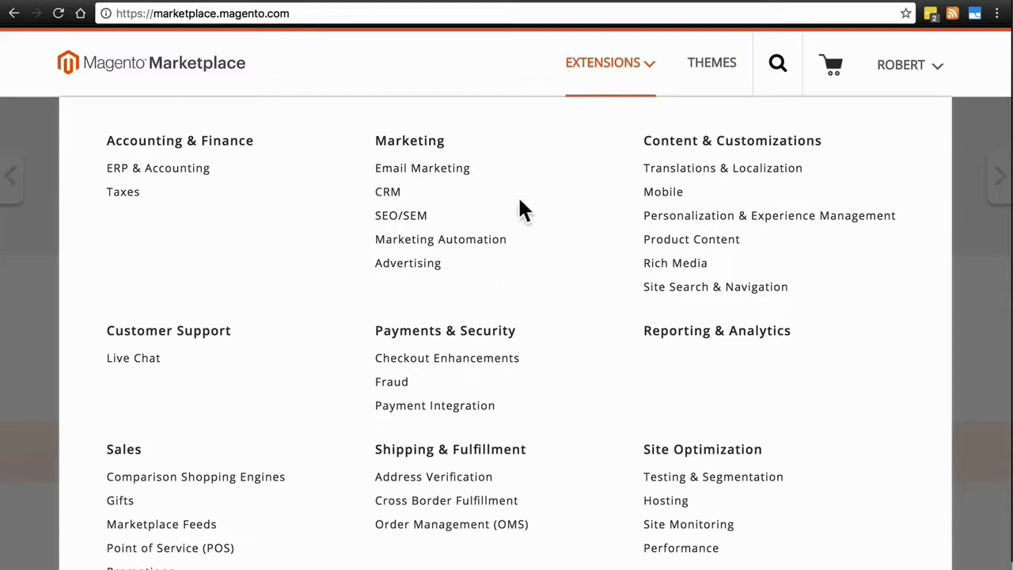
{"action": "left_click", "coordinate": [733, 143]}
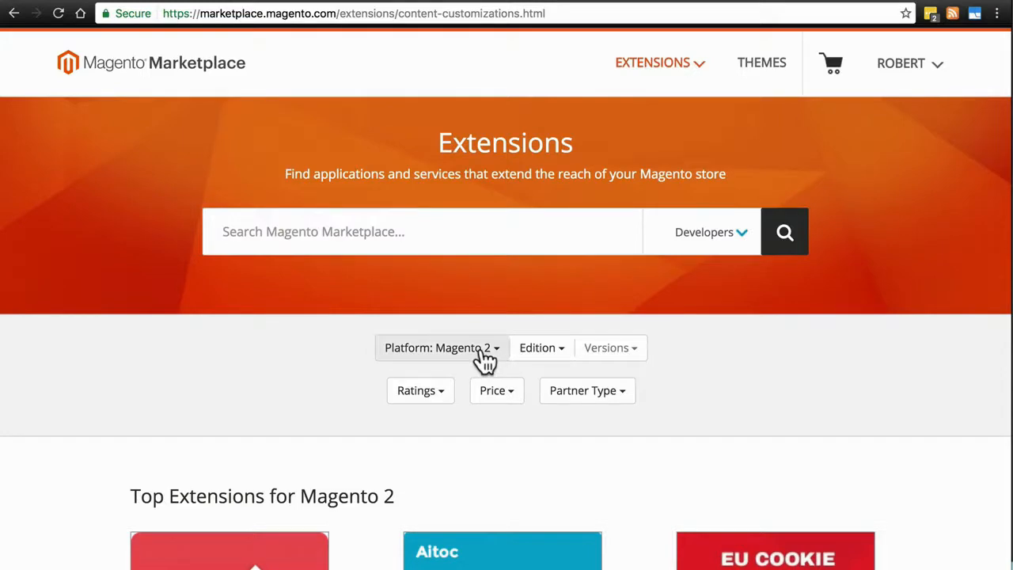
Filter the Magento 2 extensions to the Community edition and version 2.1
{"action": "scroll", "coordinate": [876, 380], "scroll_direction": "down", "scroll_amount": 5}
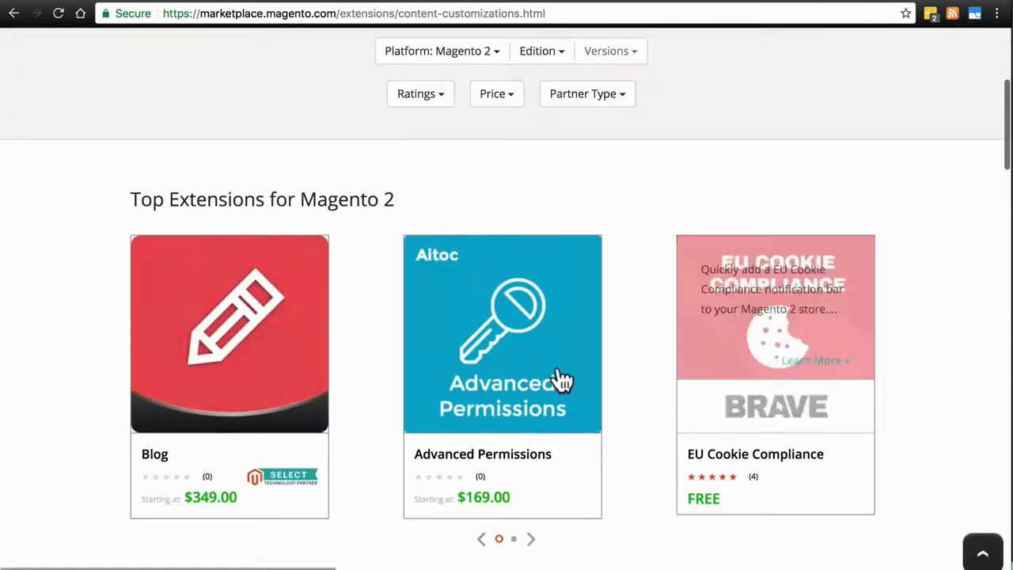
{"action": "scroll", "coordinate": [640, 350], "scroll_direction": "down", "scroll_amount": 2}
{"action": "scroll", "coordinate": [639, 350], "scroll_direction": "up", "scroll_amount": 6}
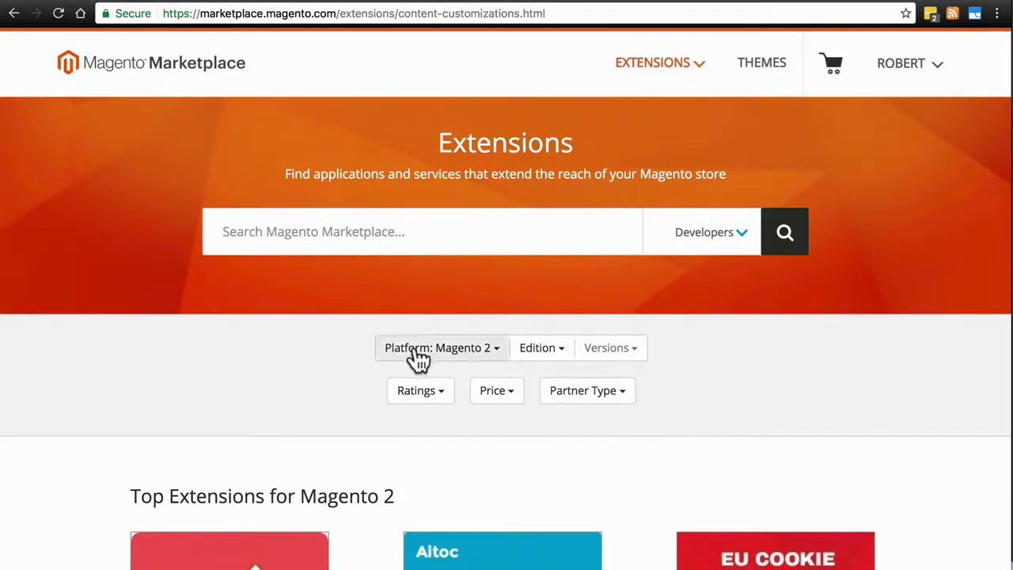
{"action": "left_click", "coordinate": [554, 356]}
{"action": "left_click", "coordinate": [528, 388]}
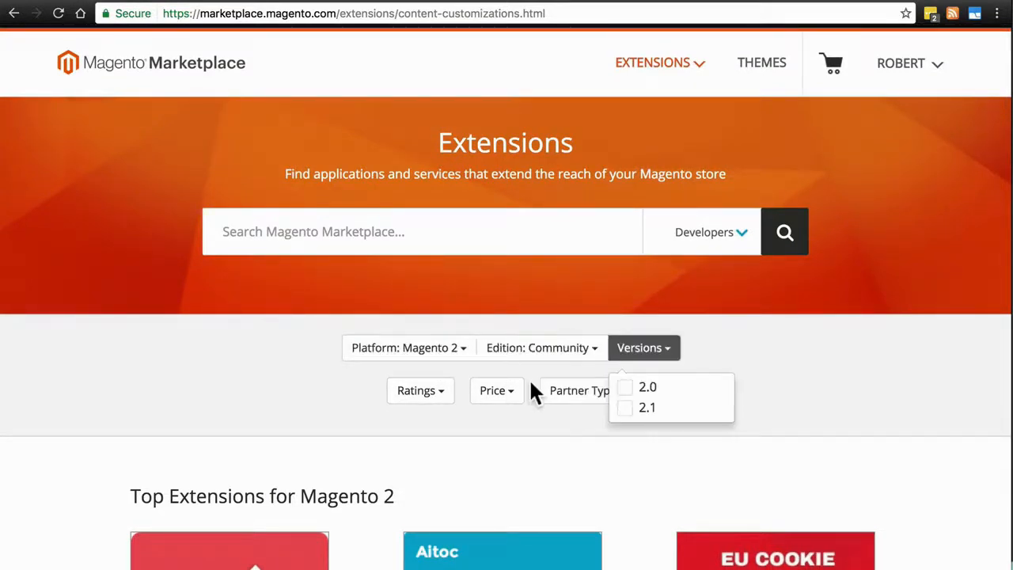
{"action": "left_click", "coordinate": [625, 409]}
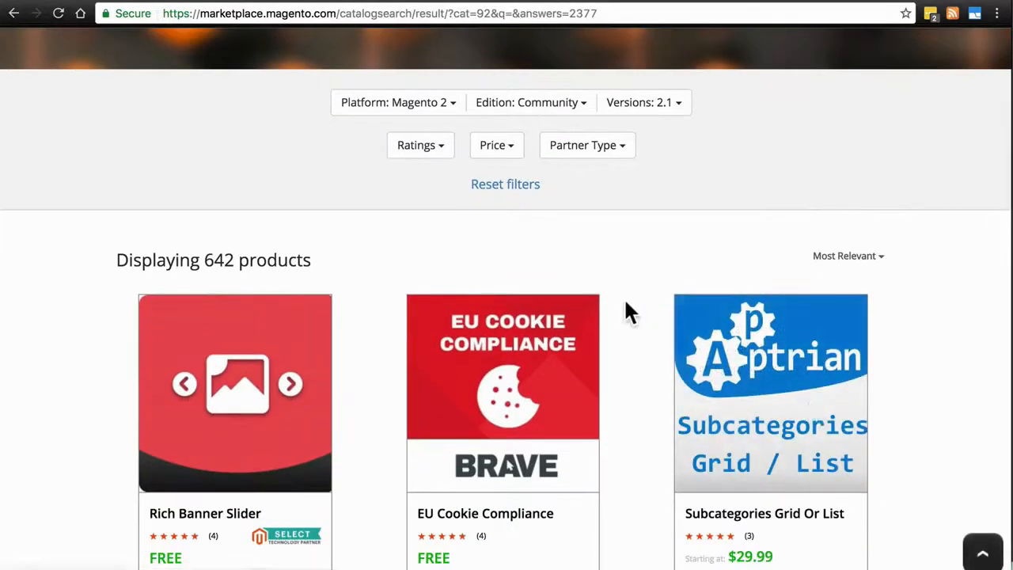
Browse the filtered extensions and open the product page of the free EU Cookie Compliance extension
{"action": "scroll", "coordinate": [625, 303], "scroll_direction": "down", "scroll_amount": 8}
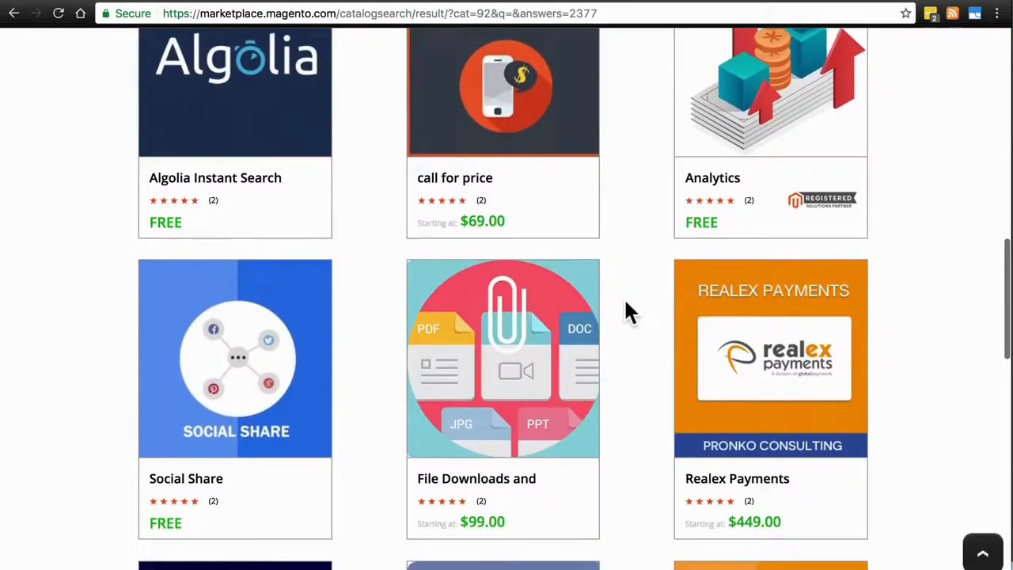
{"action": "scroll", "coordinate": [625, 302], "scroll_direction": "down", "scroll_amount": 4}
{"action": "scroll", "coordinate": [625, 302], "scroll_direction": "up", "scroll_amount": 9}
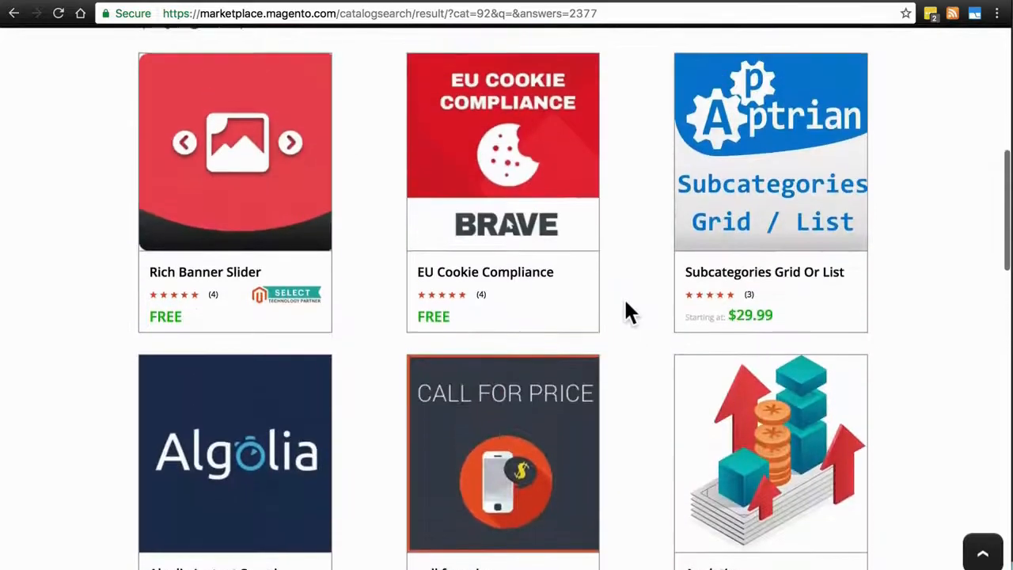
{"action": "scroll", "coordinate": [625, 302], "scroll_direction": "up", "scroll_amount": 2}
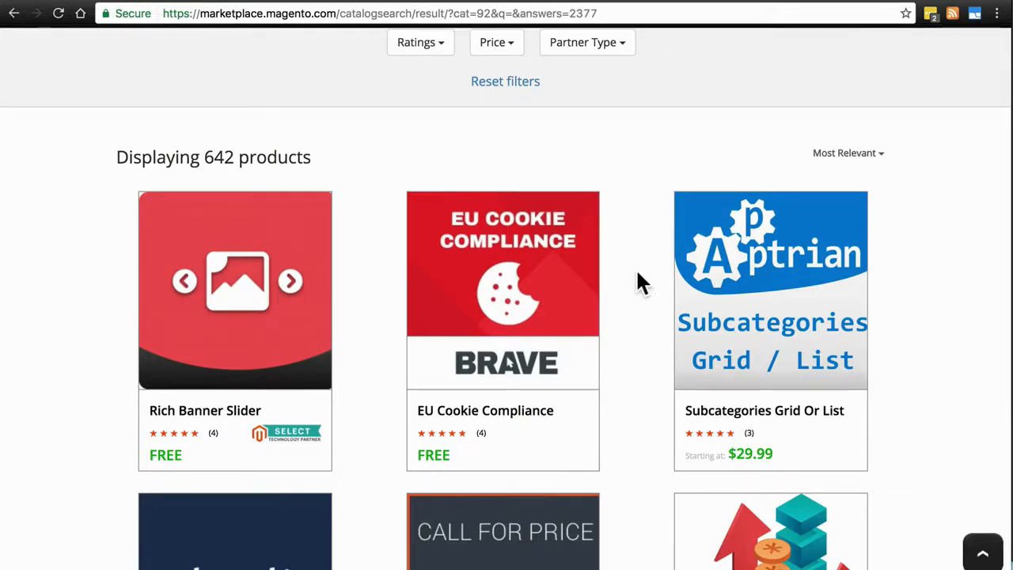
{"action": "mouse_move", "coordinate": [565, 299]}
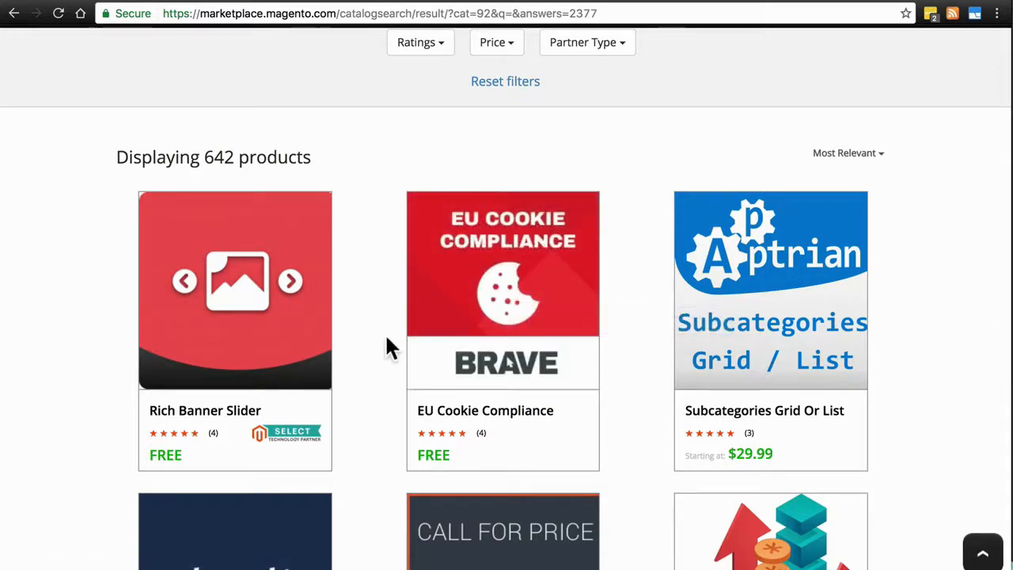
{"action": "scroll", "coordinate": [423, 377], "scroll_direction": "up", "scroll_amount": 3}
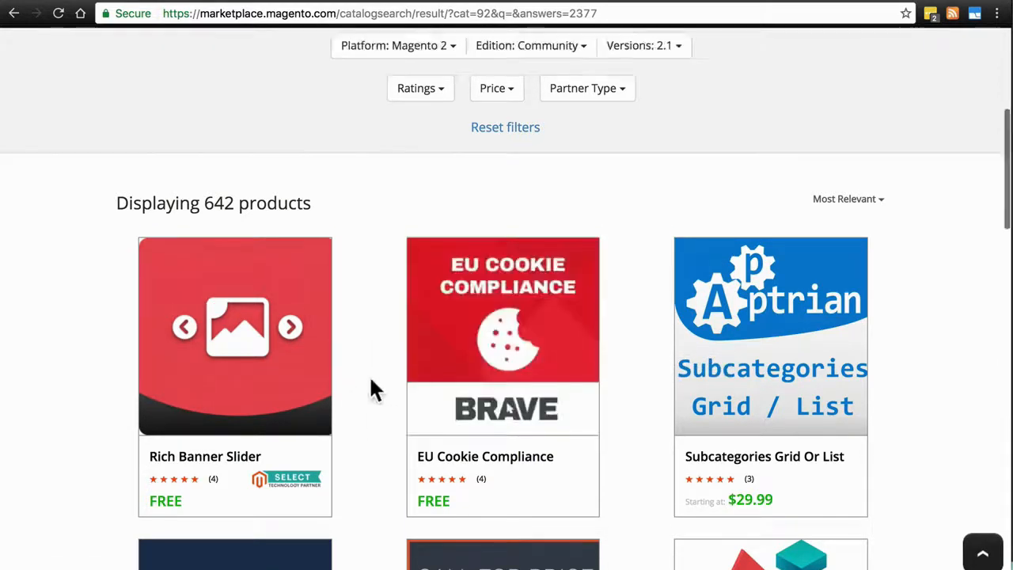
{"action": "left_click", "coordinate": [340, 127]}
{"action": "scroll", "coordinate": [386, 317], "scroll_direction": "down", "scroll_amount": 3}
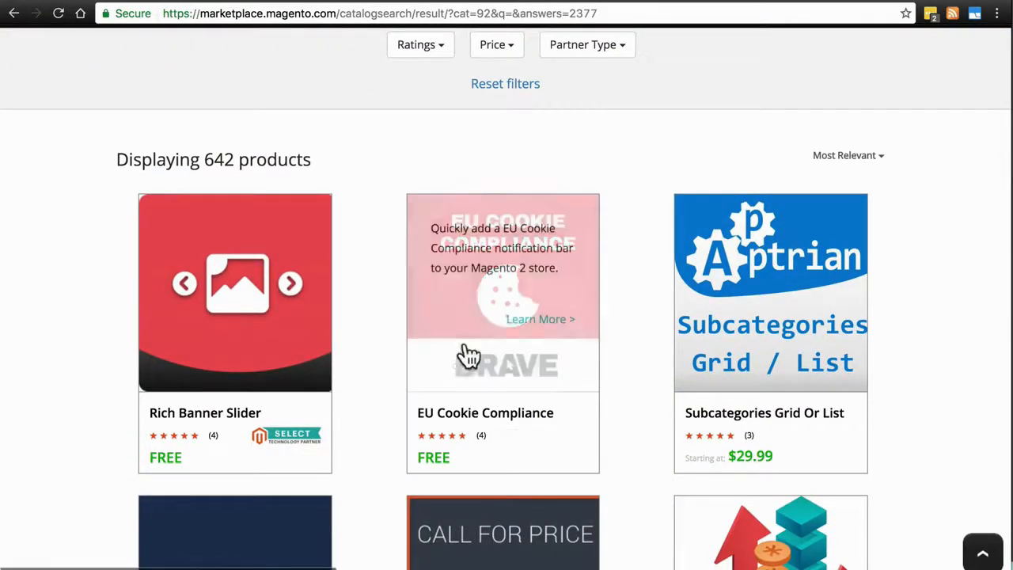
{"action": "left_click", "coordinate": [497, 277]}
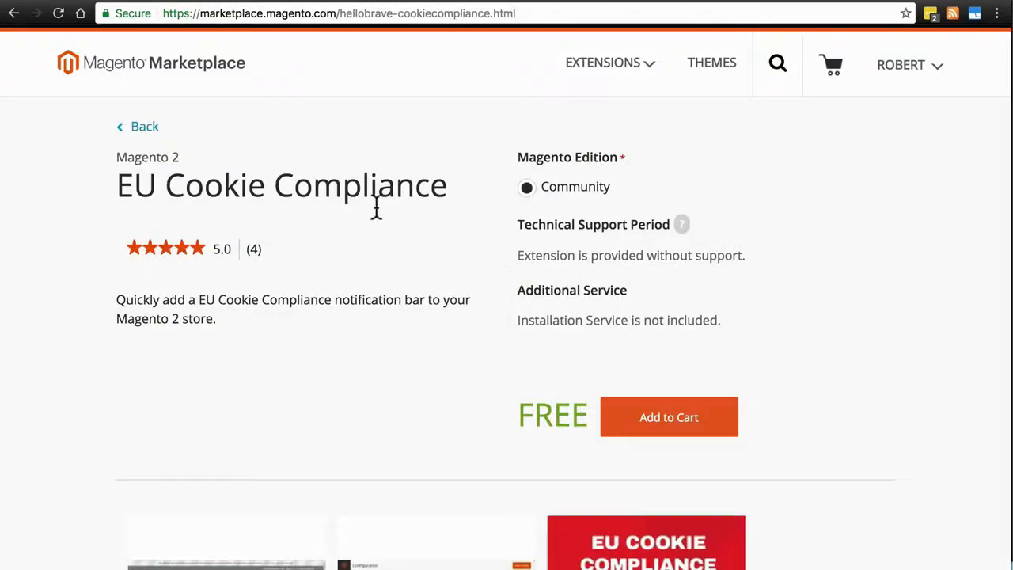
Add the Community edition of EU Cookie Compliance to the cart, check out and place the order
{"action": "scroll", "coordinate": [432, 241], "scroll_direction": "down", "scroll_amount": 2}
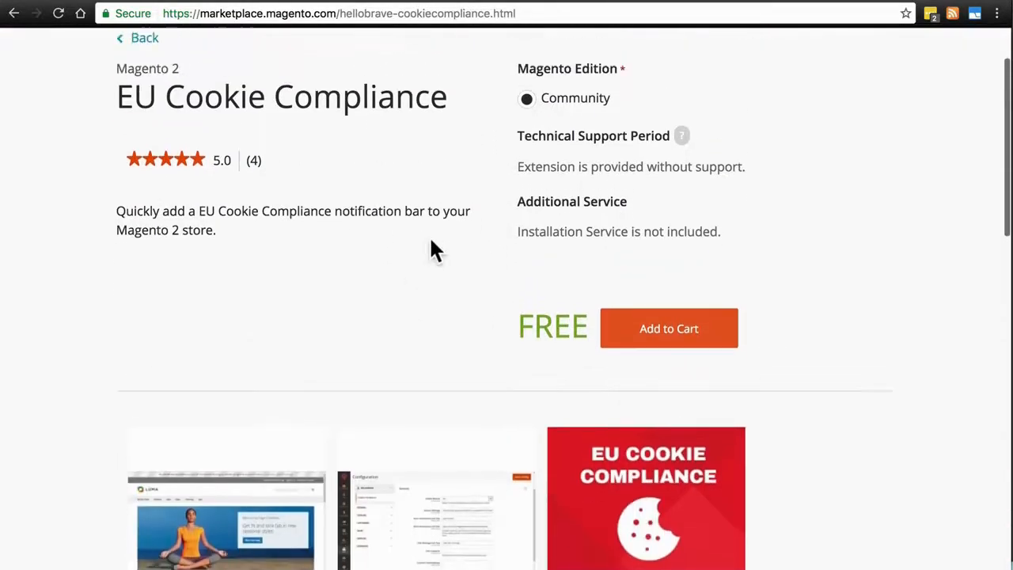
{"action": "scroll", "coordinate": [431, 241], "scroll_direction": "up", "scroll_amount": 2}
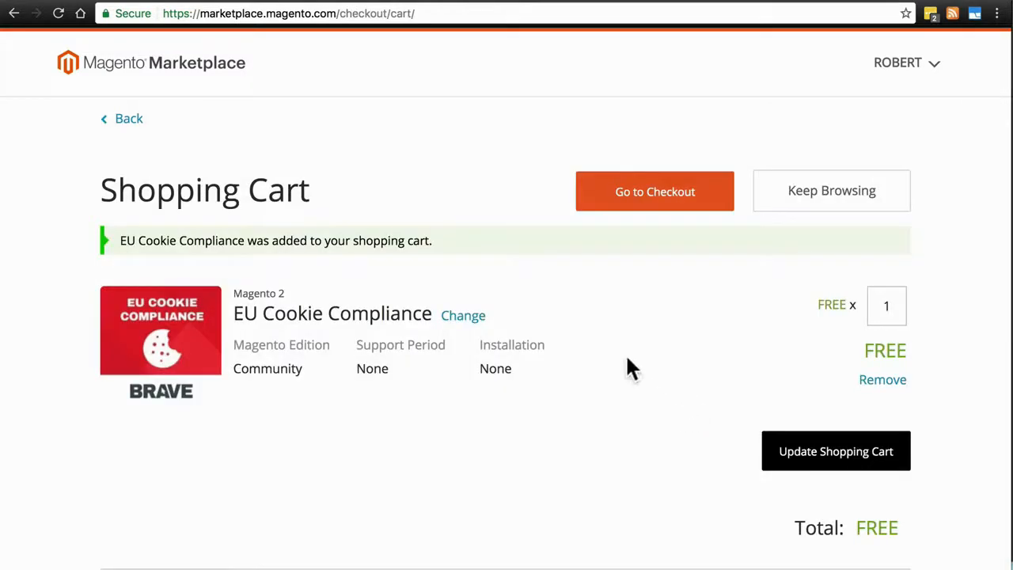
{"action": "left_click", "coordinate": [638, 199]}
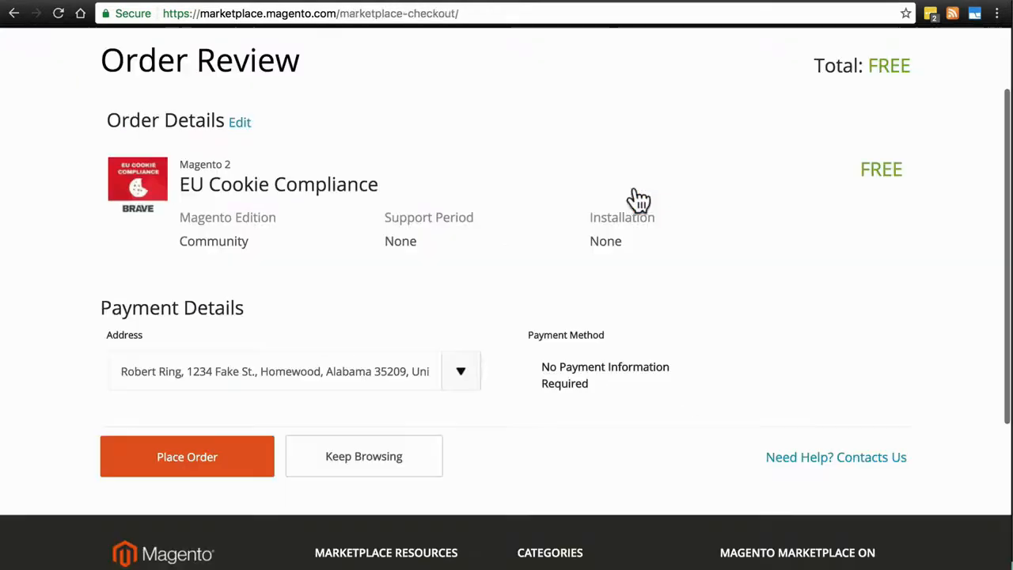
{"action": "left_click", "coordinate": [188, 459]}
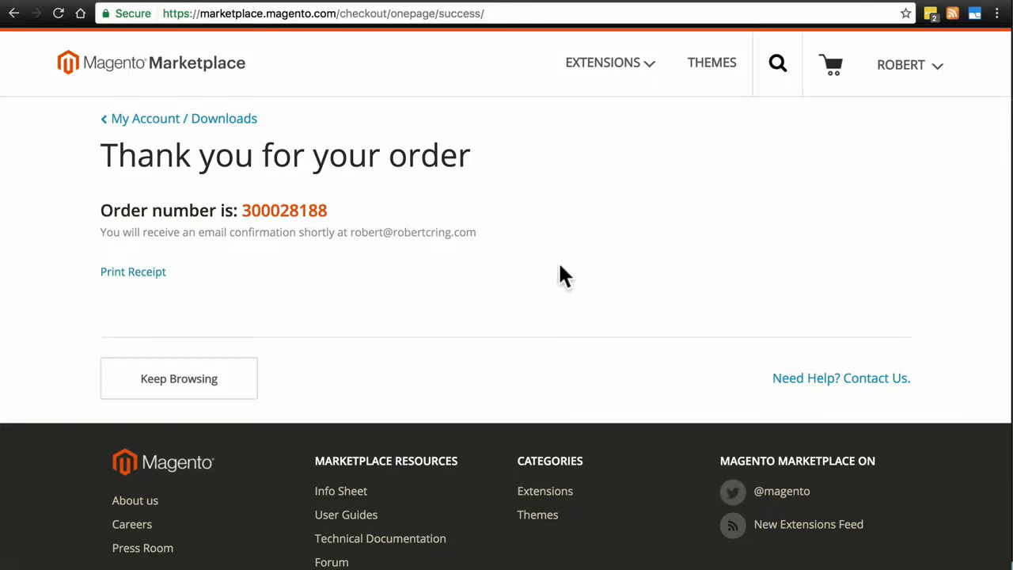
Go to the marketplace account page and open the access keys for purchased products
{"action": "left_click", "coordinate": [934, 71]}
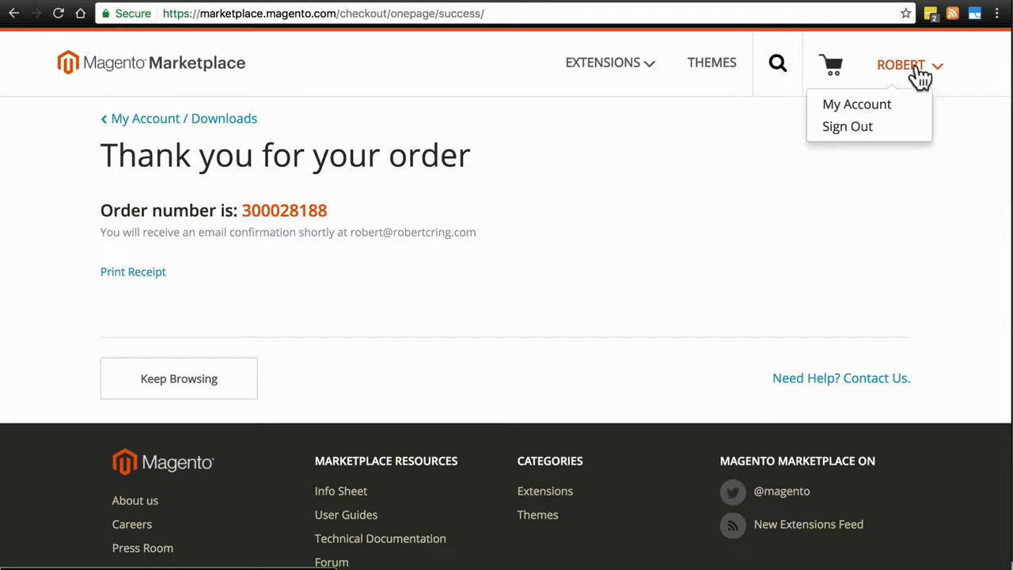
{"action": "left_click", "coordinate": [879, 106]}
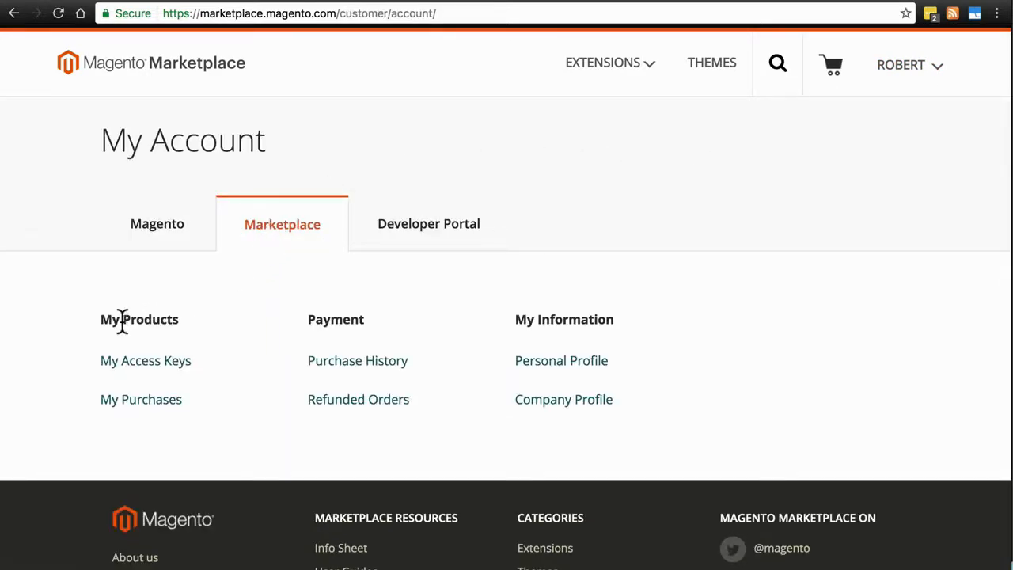
{"action": "left_click", "coordinate": [162, 364]}
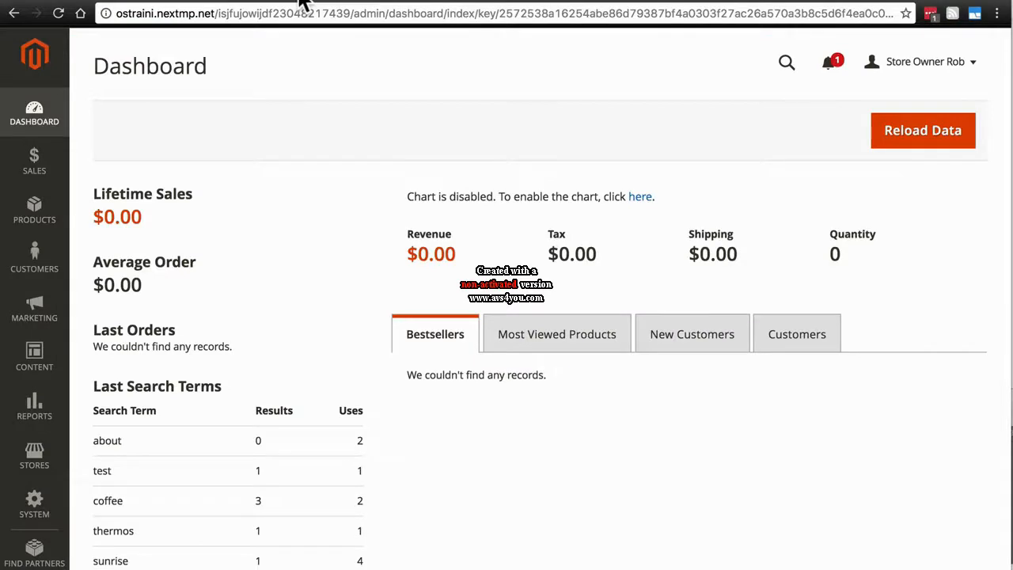
In the store's Magento admin, open the Setup Wizard and show its system configuration with the marketplace access keys
{"action": "left_click", "coordinate": [36, 507]}
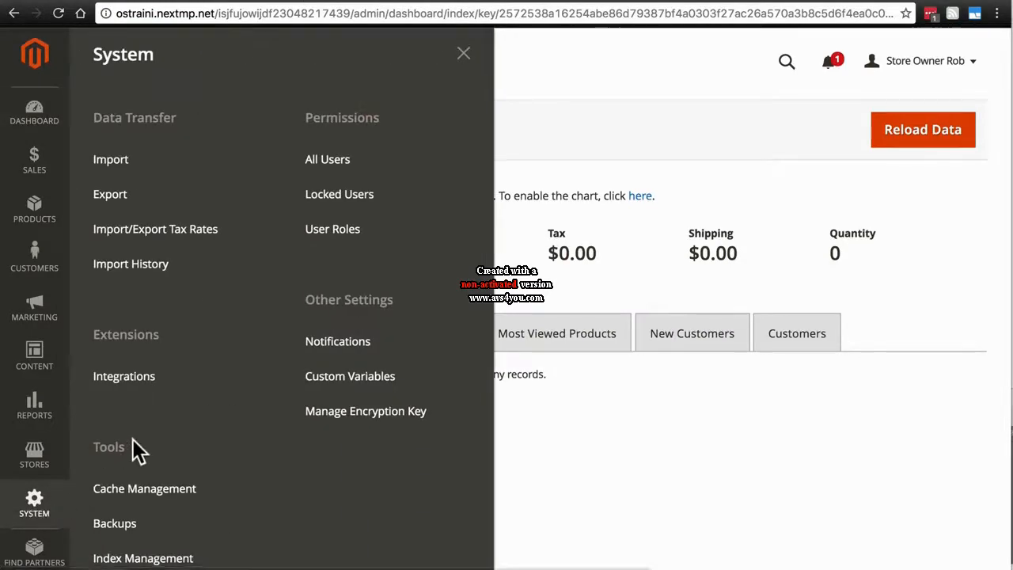
{"action": "scroll", "coordinate": [137, 451], "scroll_direction": "down", "scroll_amount": 2}
{"action": "left_click", "coordinate": [158, 531]}
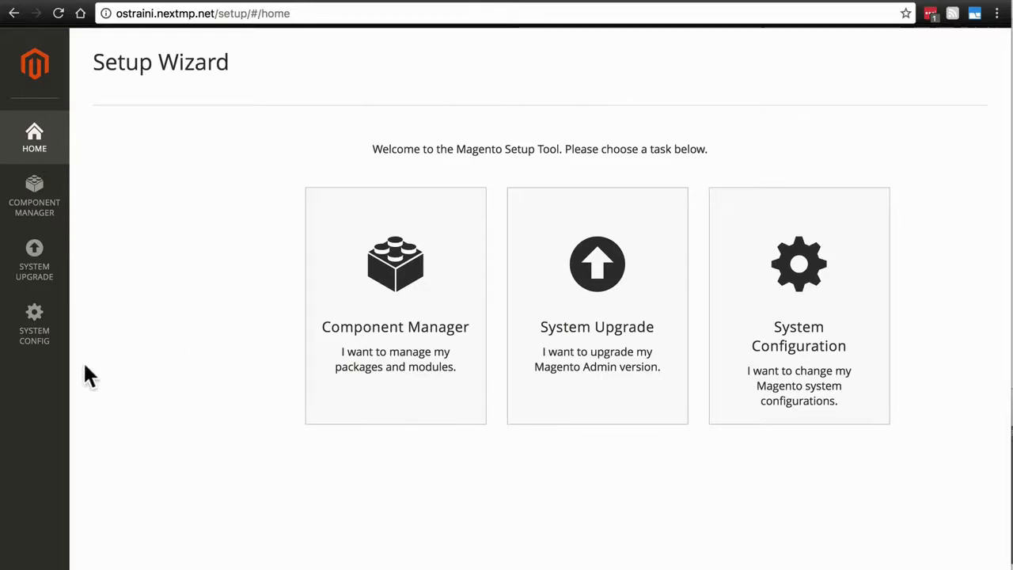
{"action": "left_click", "coordinate": [37, 326]}
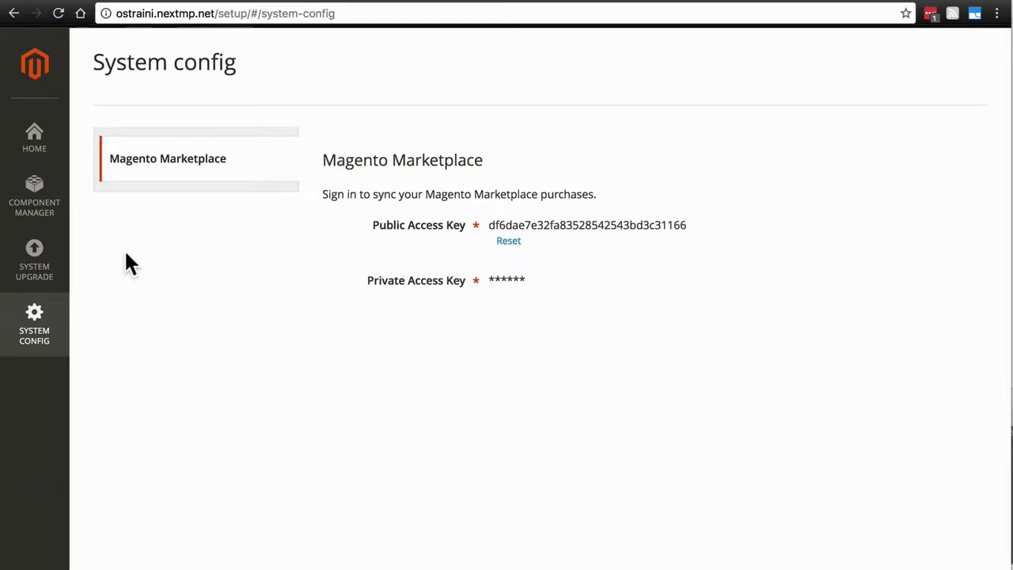
From the Component Manager's new purchases, select hellobrave/cookiecompliance and hellobrave/core and proceed with their installation past the readiness check page
{"action": "left_click", "coordinate": [36, 207]}
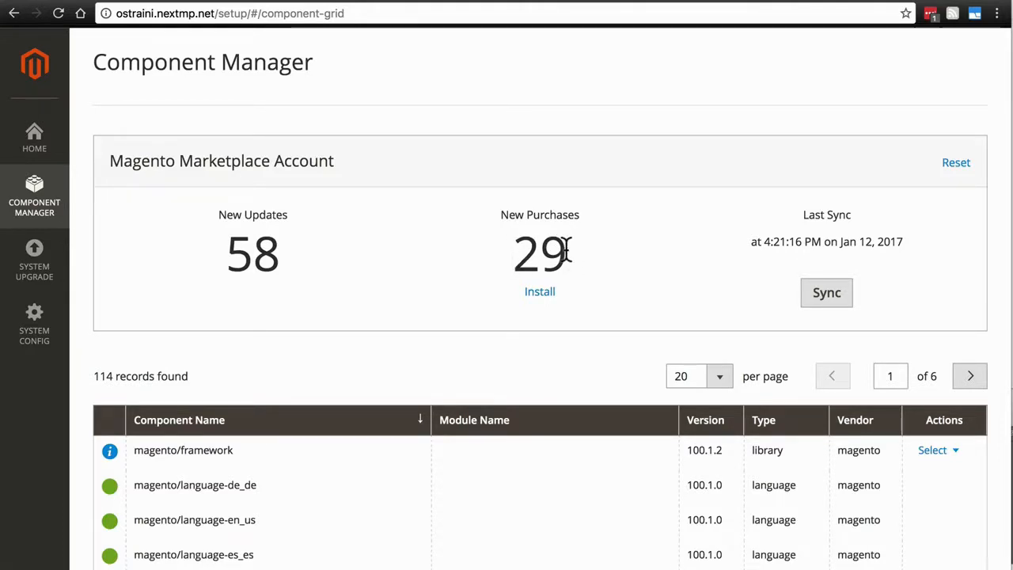
{"action": "left_click", "coordinate": [538, 293]}
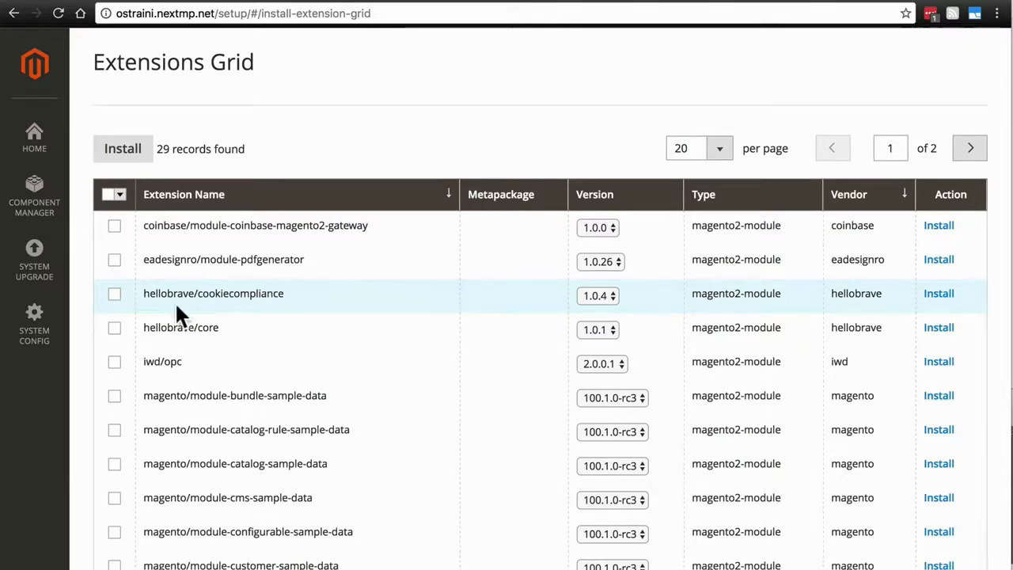
{"action": "left_click", "coordinate": [115, 294]}
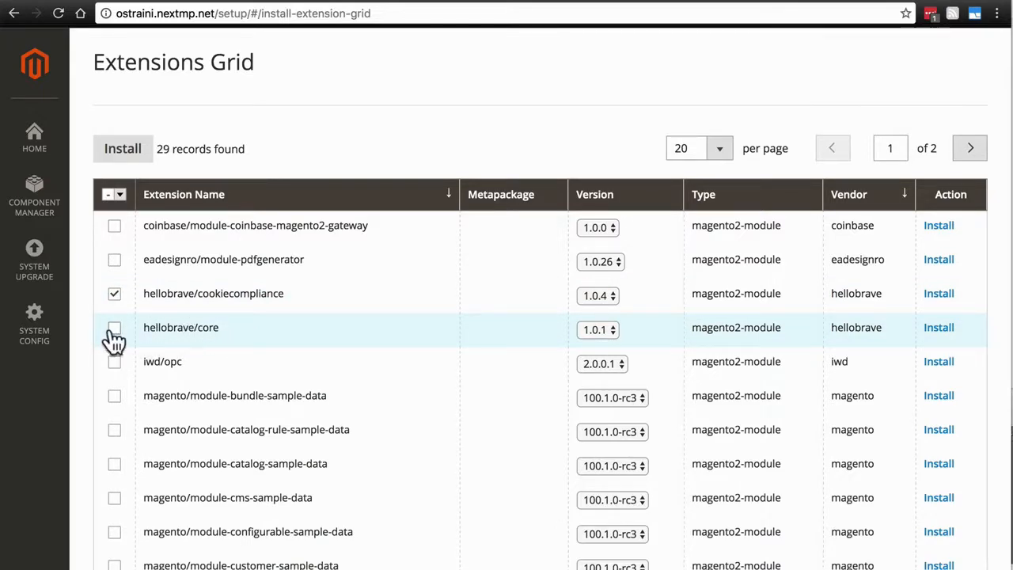
{"action": "left_click", "coordinate": [113, 329]}
{"action": "left_click", "coordinate": [124, 157]}
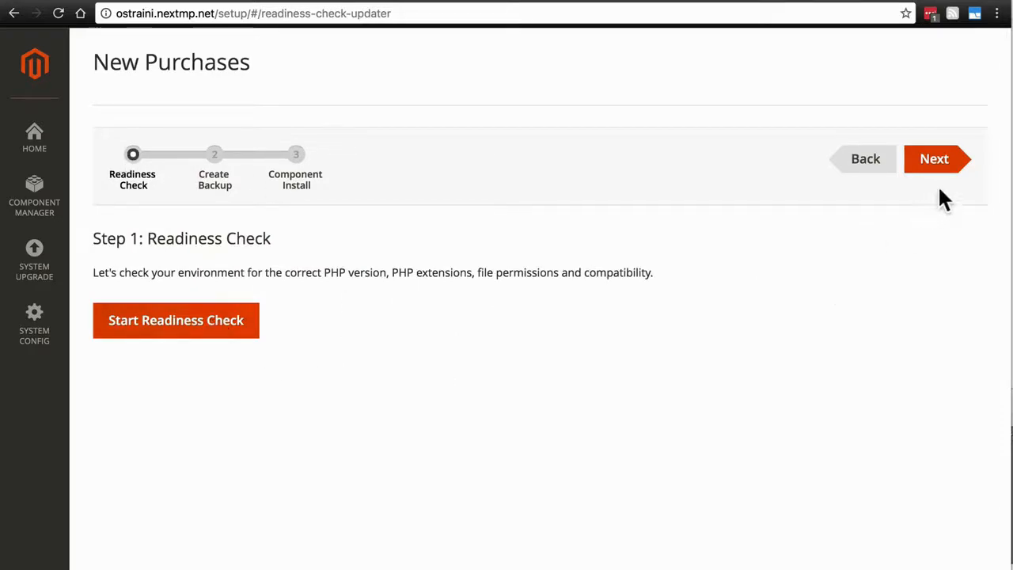
{"action": "left_click", "coordinate": [944, 159]}
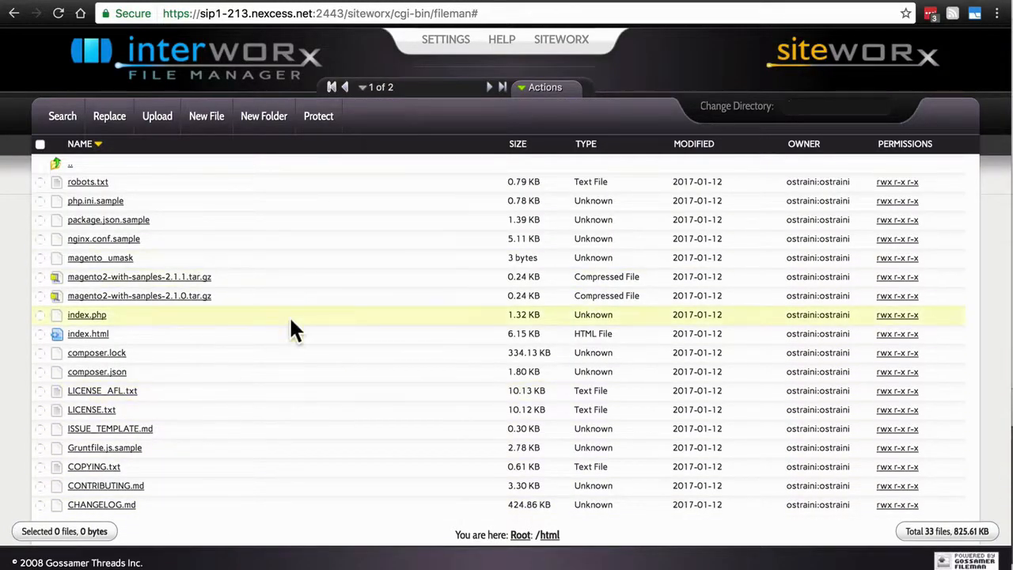
In the InterWorx File Manager, navigate from html to the app/design/frontend folder
{"action": "scroll", "coordinate": [291, 321], "scroll_direction": "down", "scroll_amount": 3}
{"action": "scroll", "coordinate": [290, 321], "scroll_direction": "up", "scroll_amount": 3}
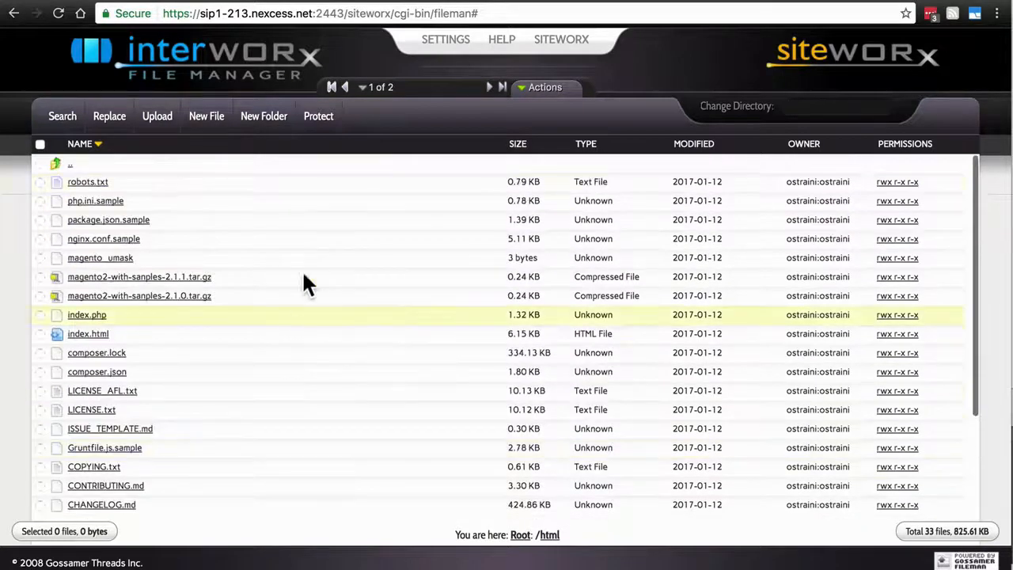
{"action": "left_click", "coordinate": [489, 87]}
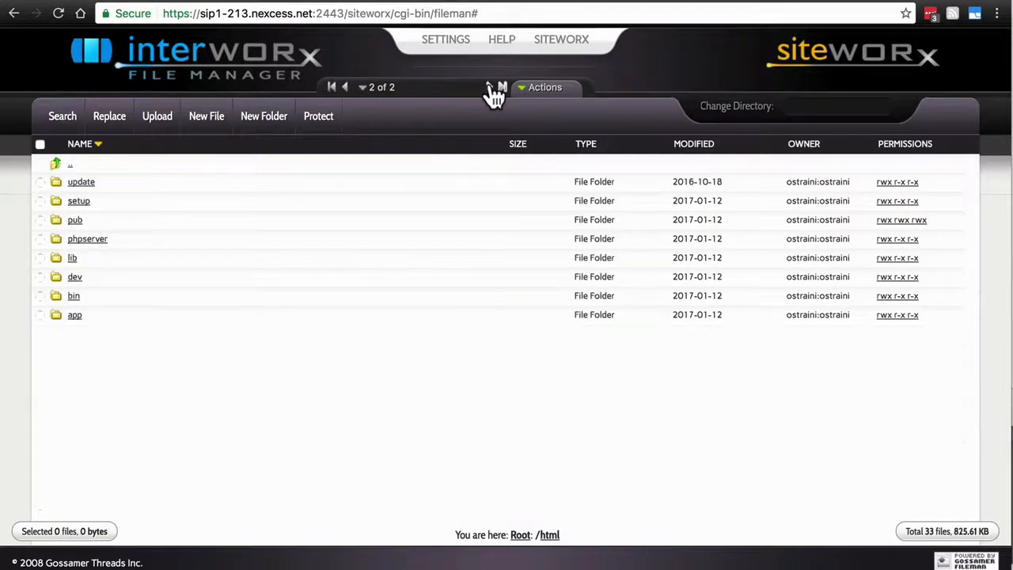
{"action": "left_click", "coordinate": [75, 314]}
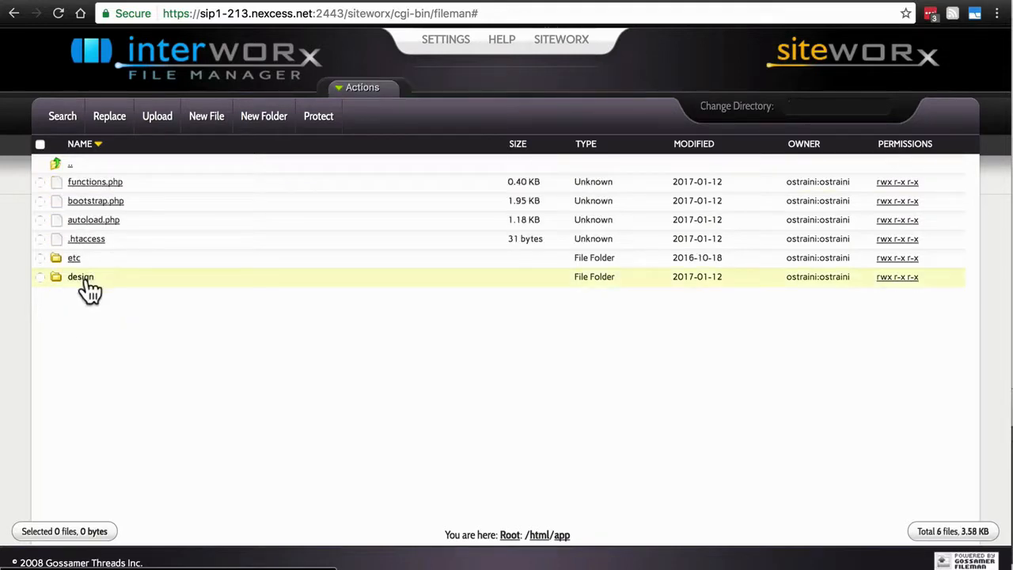
{"action": "left_click", "coordinate": [82, 279]}
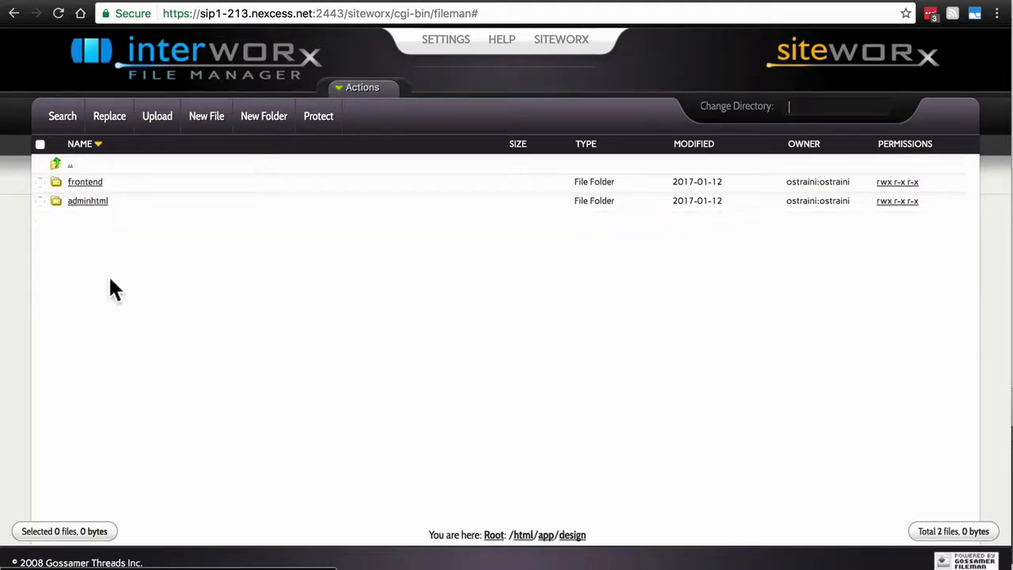
{"action": "left_click", "coordinate": [92, 185]}
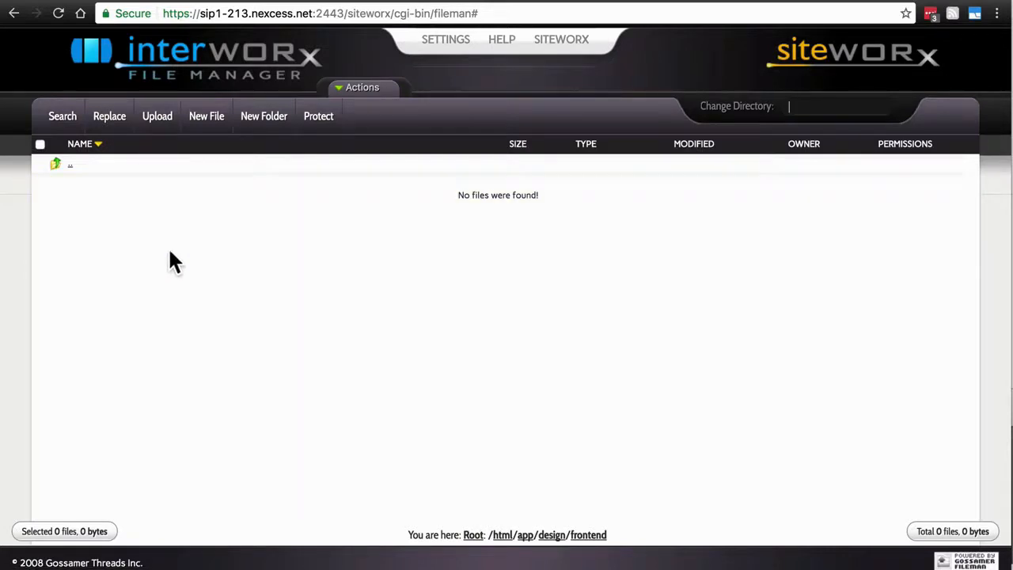
Create a folder named Magento in app/design/frontend and add group write permission to it
{"action": "left_click", "coordinate": [264, 119]}
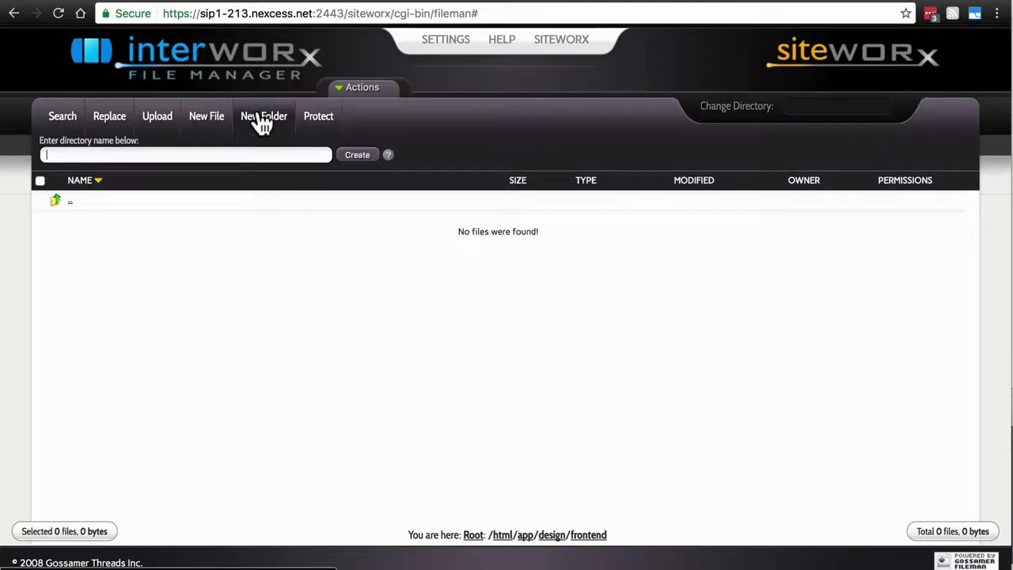
{"action": "type", "text": "Magento"}
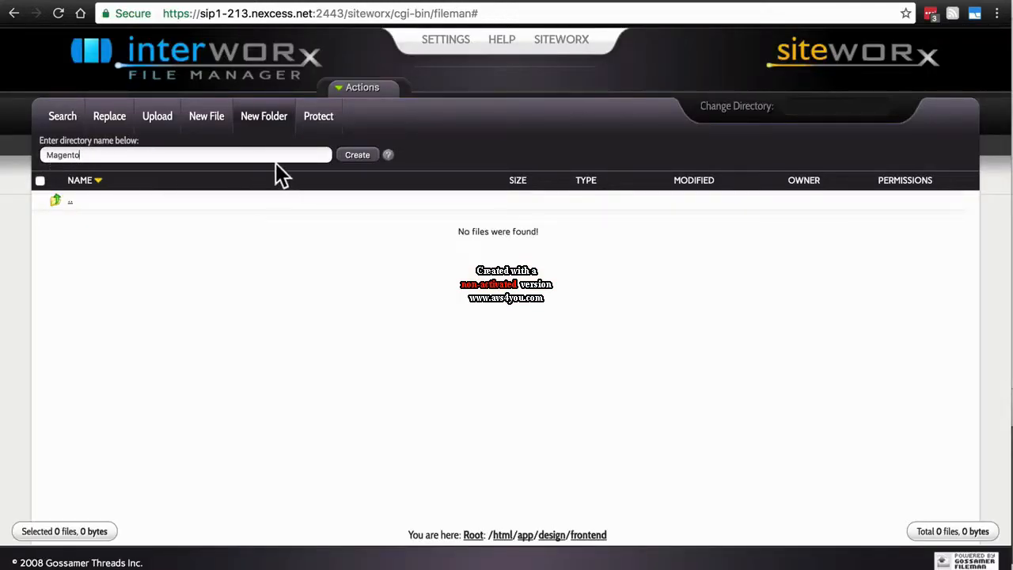
{"action": "left_click", "coordinate": [357, 166]}
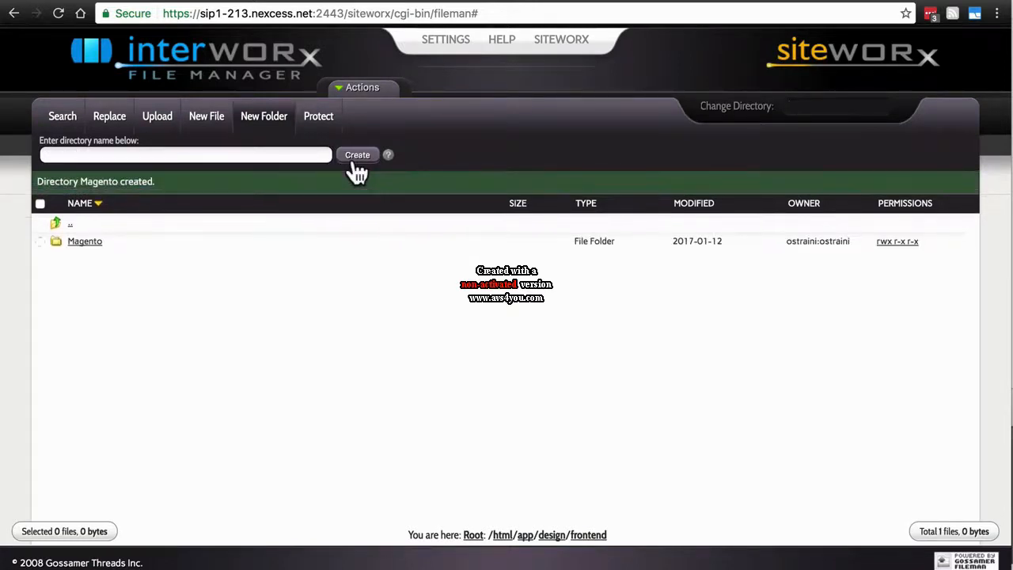
{"action": "left_click", "coordinate": [899, 241]}
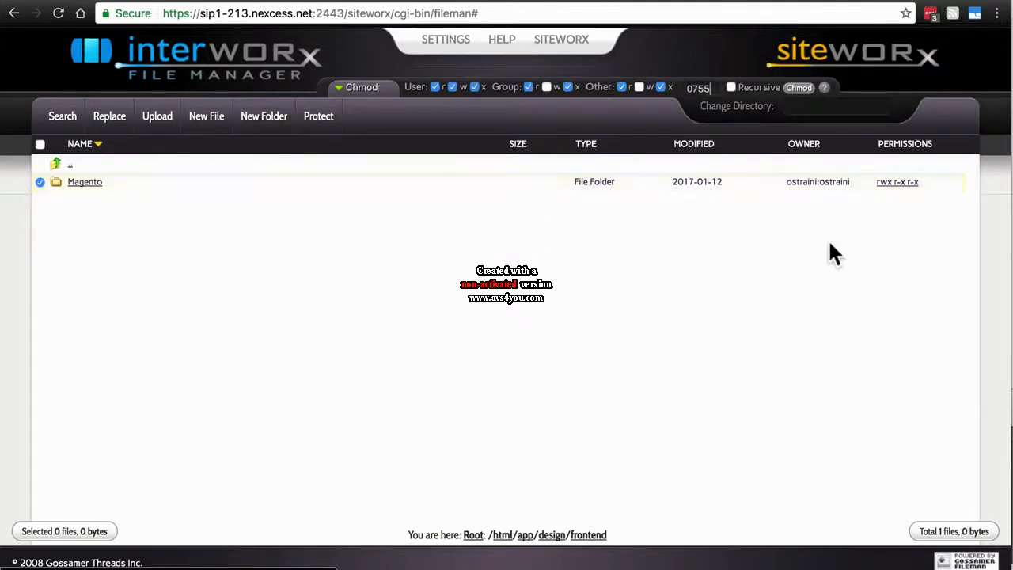
{"action": "left_click", "coordinate": [546, 87]}
{"action": "left_click", "coordinate": [798, 89]}
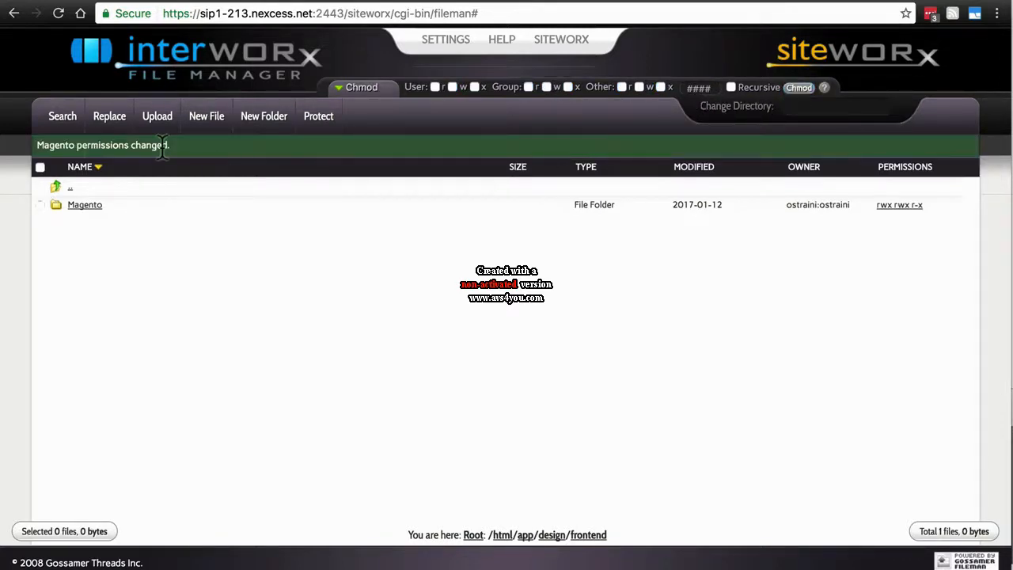
Create a folder named Magento in app/design/adminhtml and add group write permission to it
{"action": "left_click", "coordinate": [70, 190]}
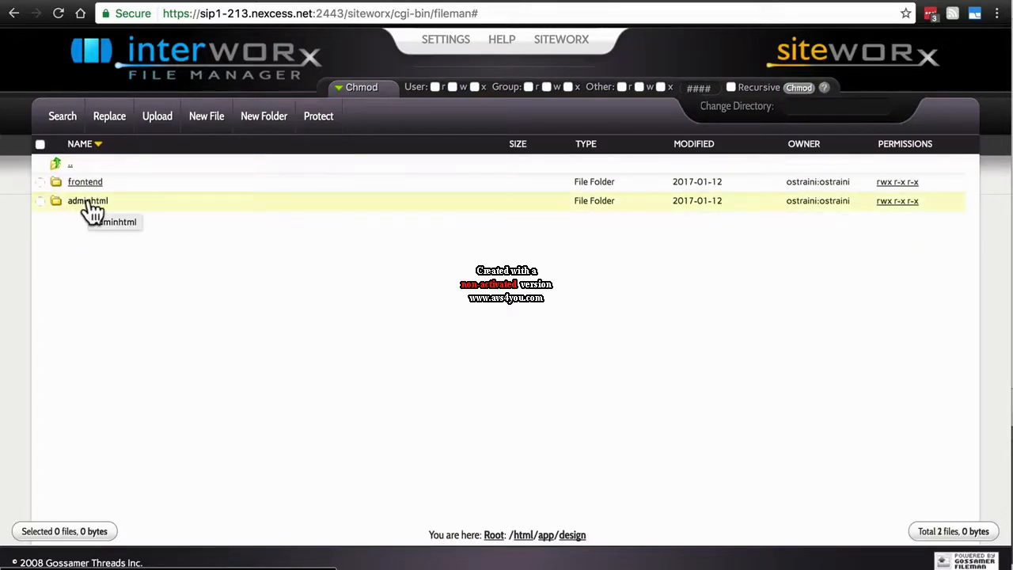
{"action": "left_click", "coordinate": [89, 203]}
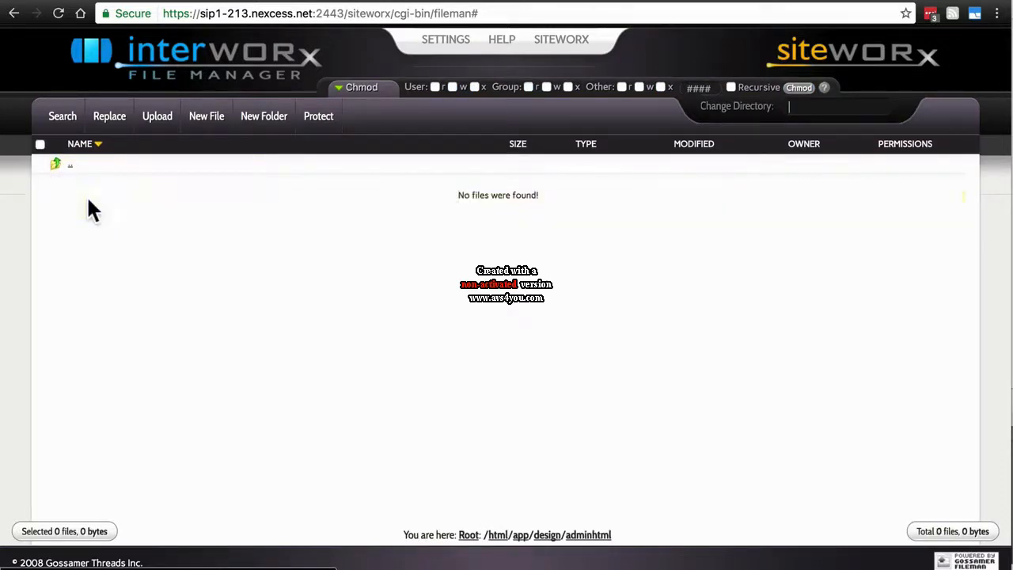
{"action": "left_click", "coordinate": [260, 131]}
{"action": "type", "text": "Mage"}
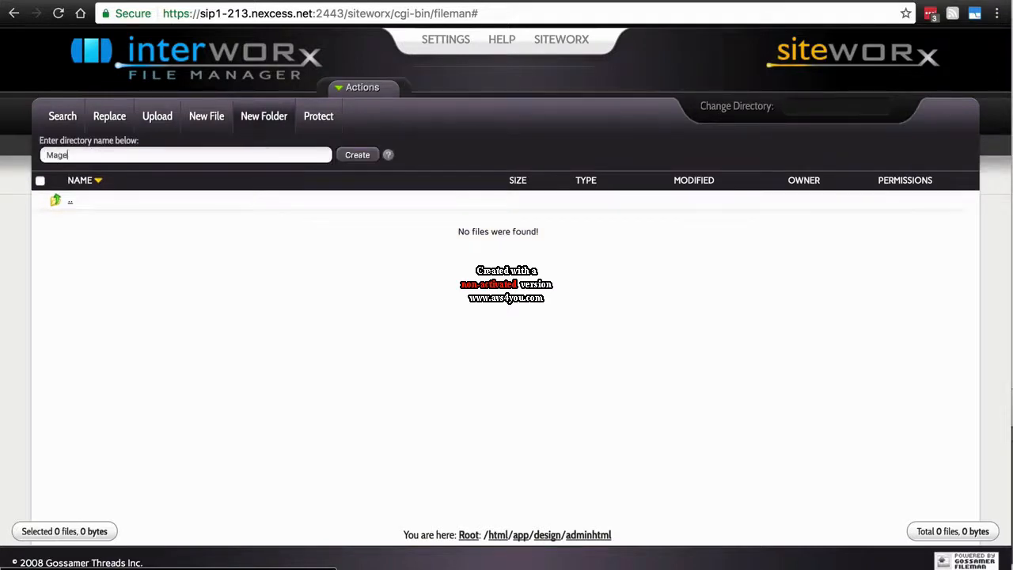
{"action": "type", "text": "nto"}
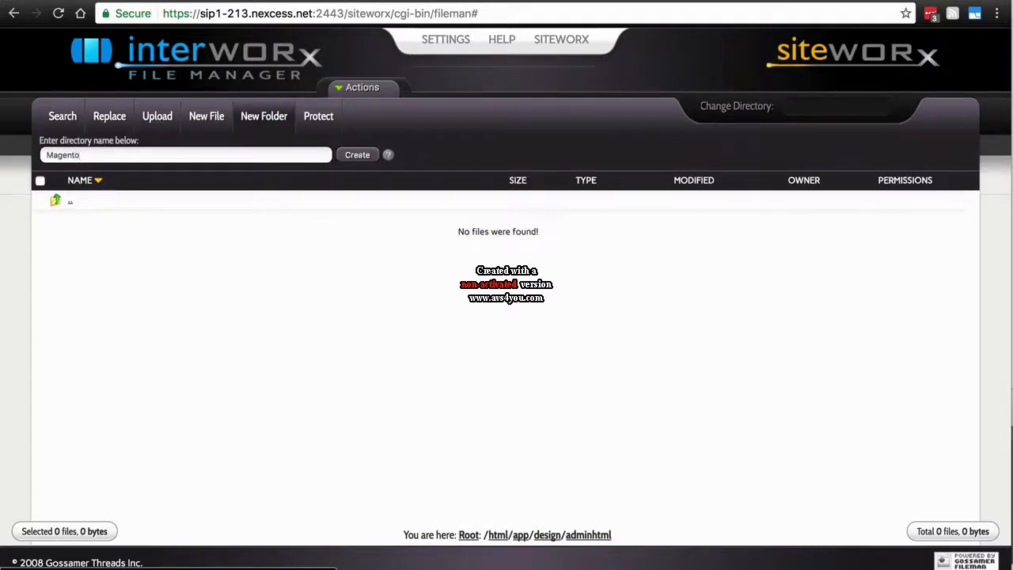
{"action": "left_click", "coordinate": [360, 156]}
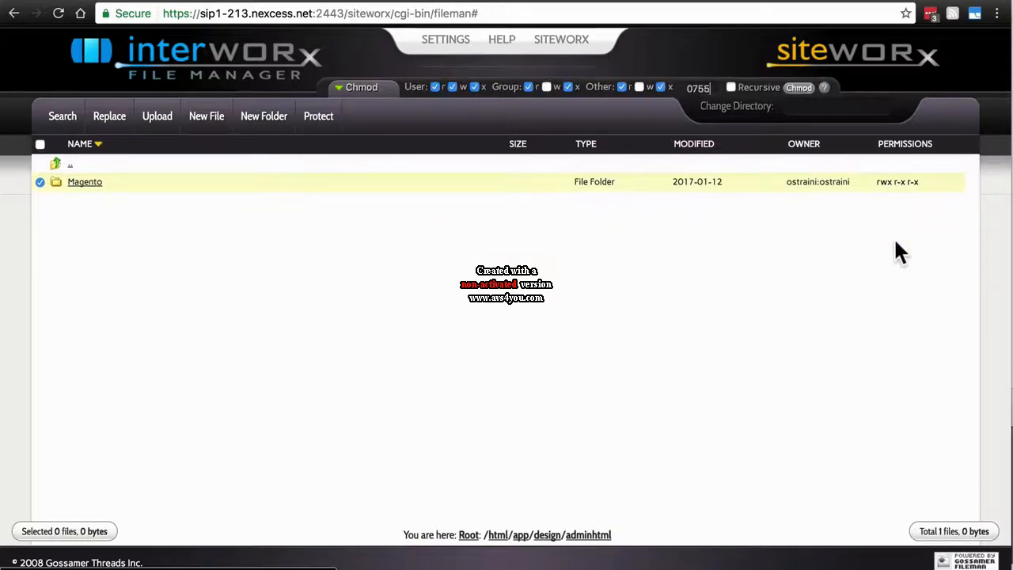
{"action": "left_click", "coordinate": [546, 87]}
{"action": "left_click", "coordinate": [798, 88]}
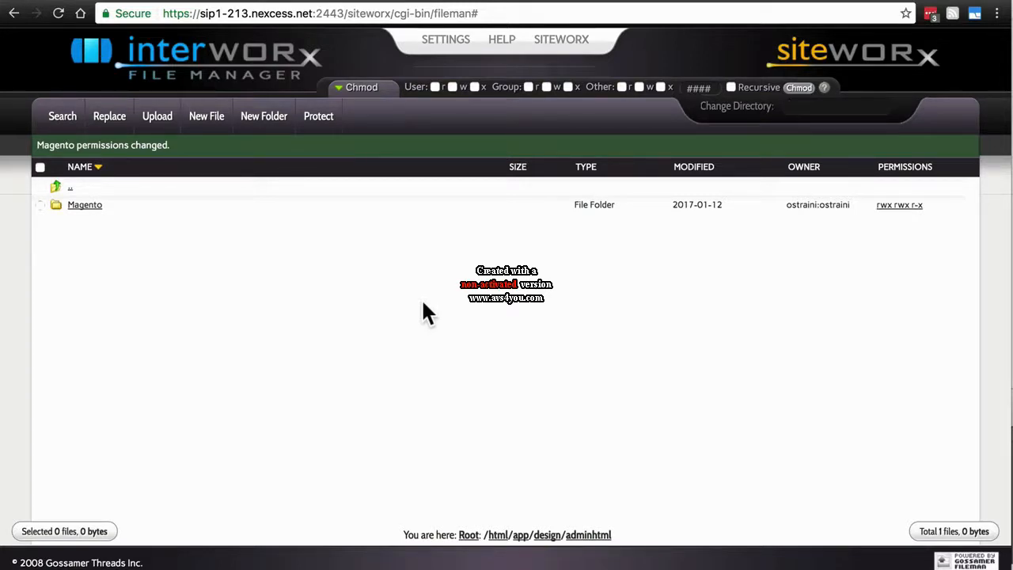
Go to the app/etc folder and change the permissions of env.php to 0775 by adding group write
{"action": "left_click", "coordinate": [67, 189]}
{"action": "left_click", "coordinate": [66, 182]}
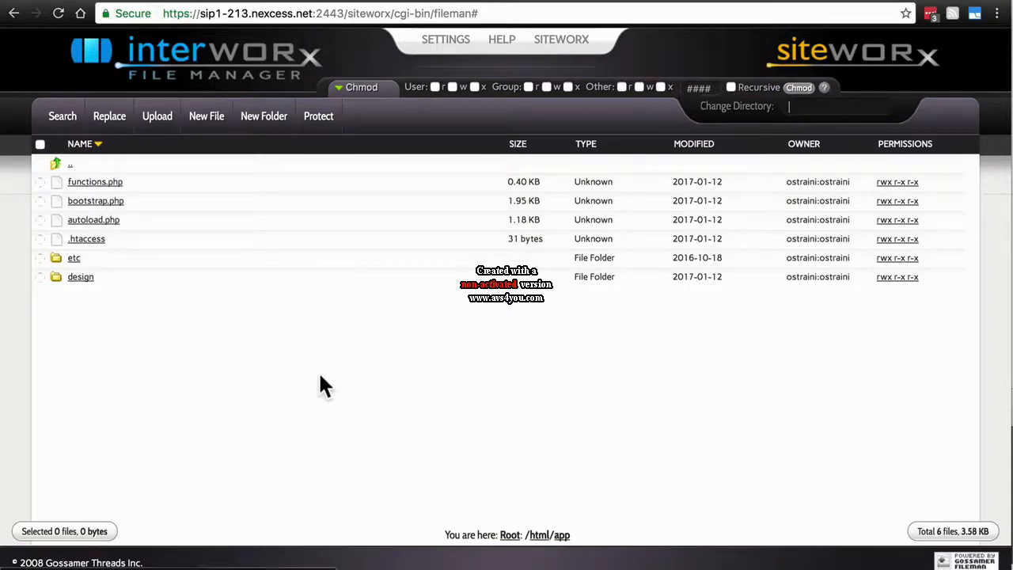
{"action": "left_click", "coordinate": [74, 263]}
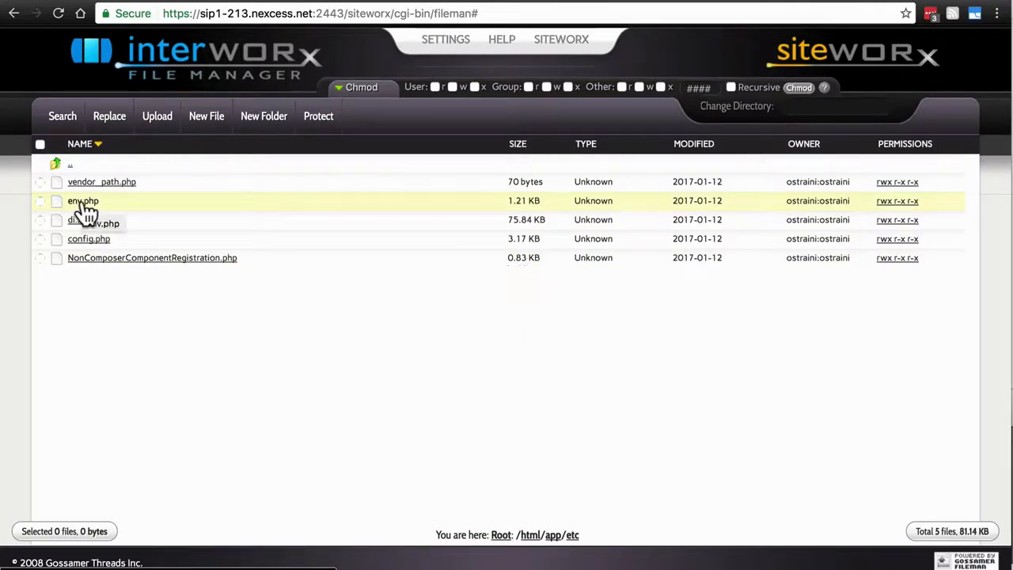
{"action": "left_click", "coordinate": [82, 204]}
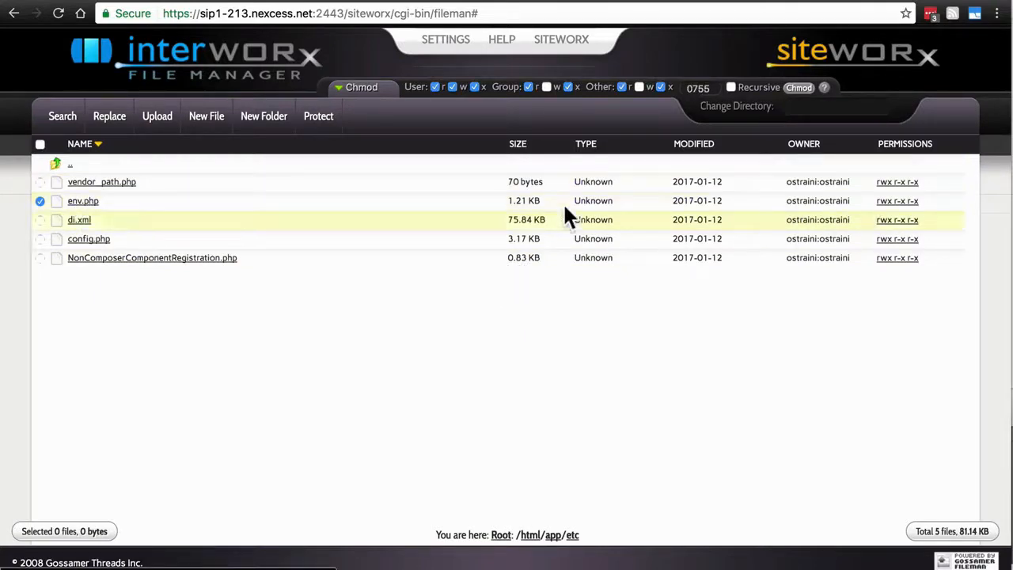
{"action": "left_click", "coordinate": [546, 86]}
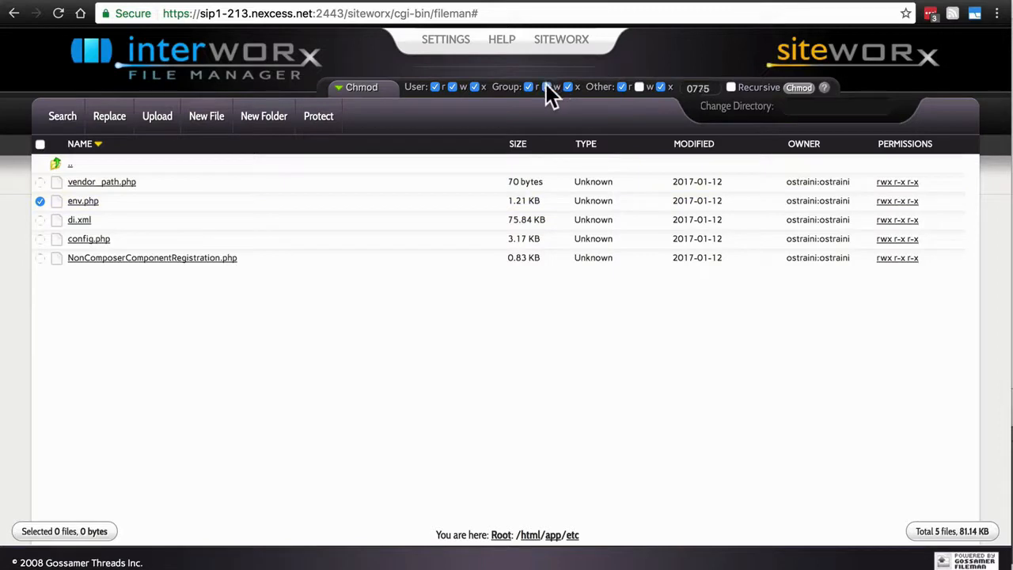
{"action": "left_click", "coordinate": [800, 88]}
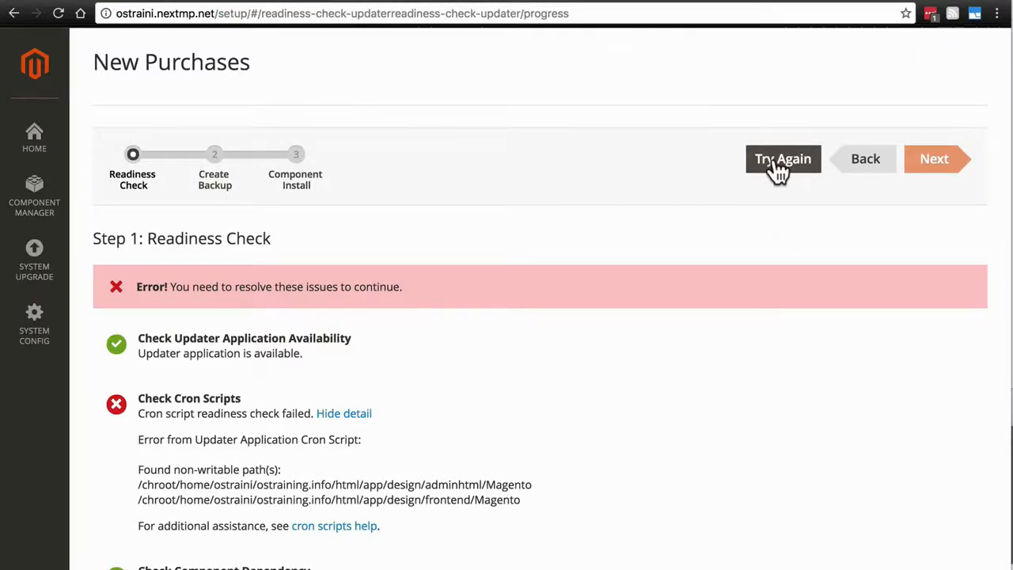
Switch to the Magento Setup Wizard, rerun the readiness check for the new purchases and review its results
{"action": "left_click", "coordinate": [778, 166]}
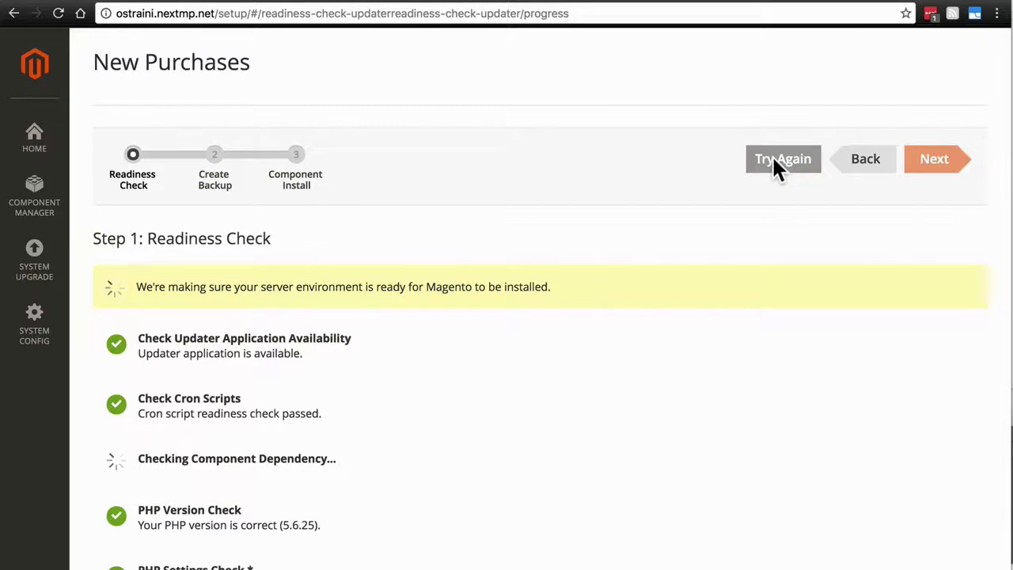
{"action": "scroll", "coordinate": [609, 364], "scroll_direction": "down", "scroll_amount": 3}
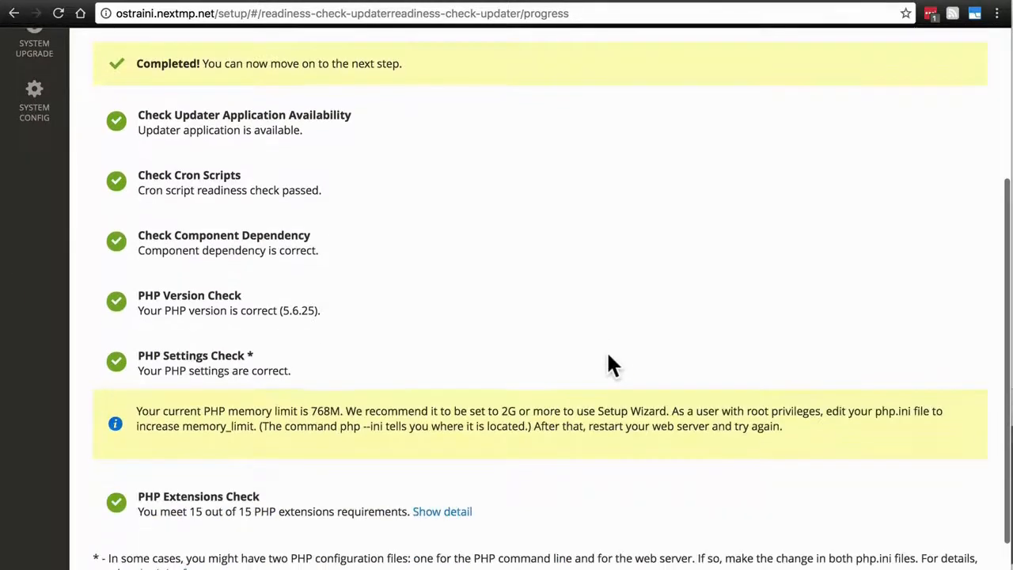
{"action": "scroll", "coordinate": [607, 355], "scroll_direction": "up", "scroll_amount": 5}
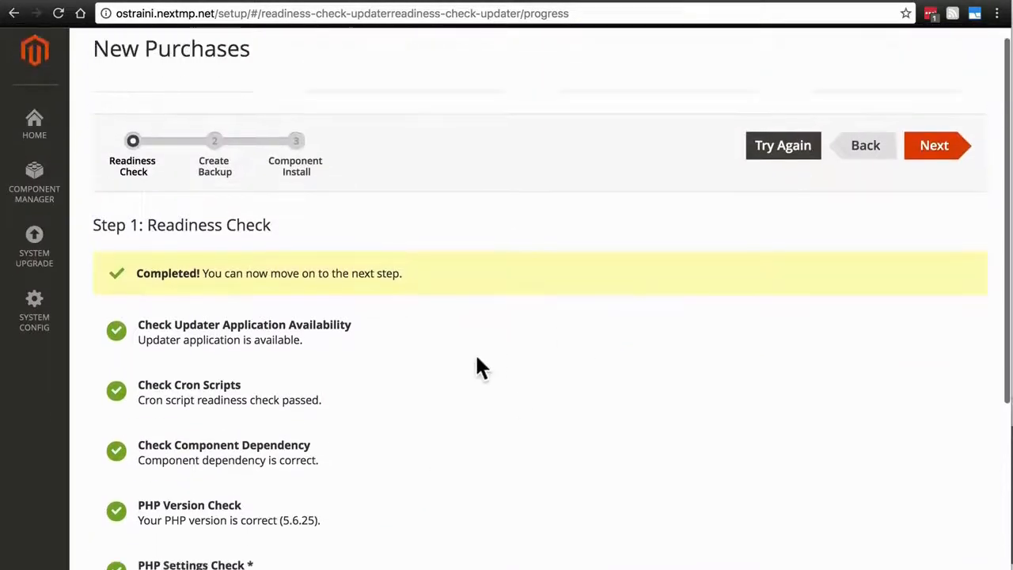
{"action": "scroll", "coordinate": [476, 366], "scroll_direction": "down", "scroll_amount": 2}
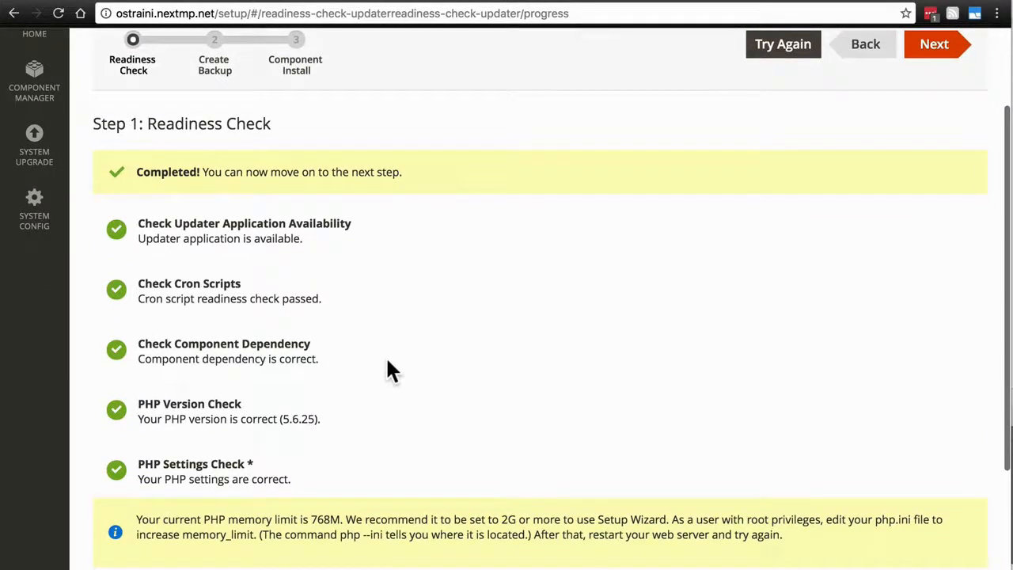
{"action": "scroll", "coordinate": [388, 370], "scroll_direction": "up", "scroll_amount": 1}
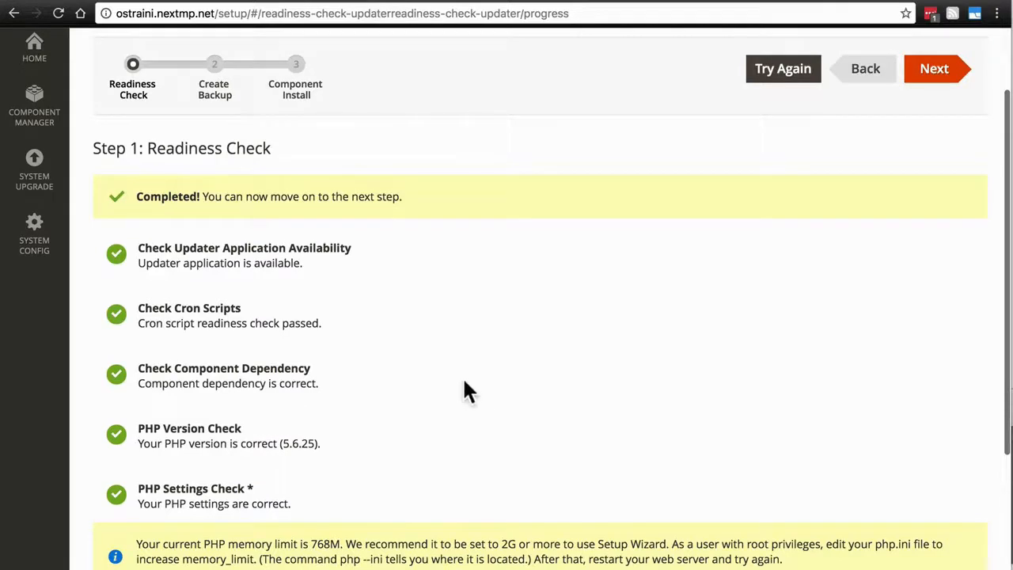